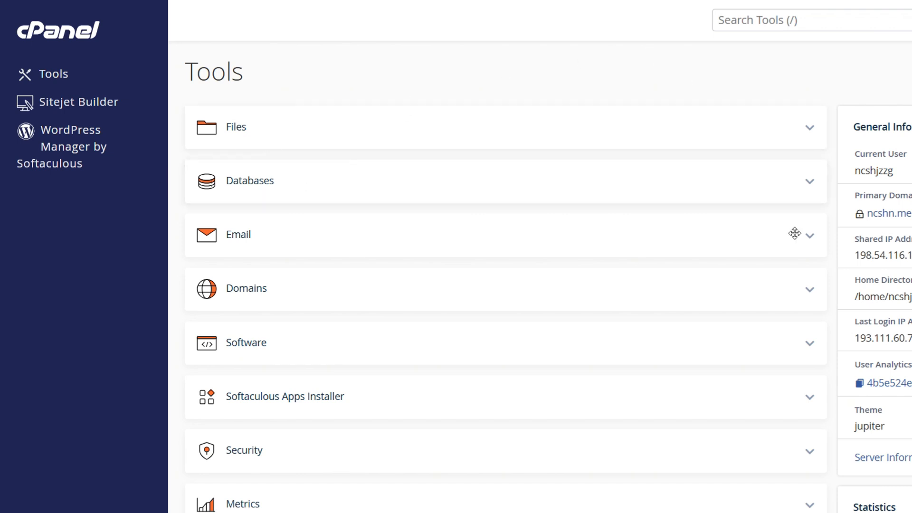
- Open the database management page and create a new database with the name suffix wpdemo
{"action": "left_click", "coordinate": [809, 183]}
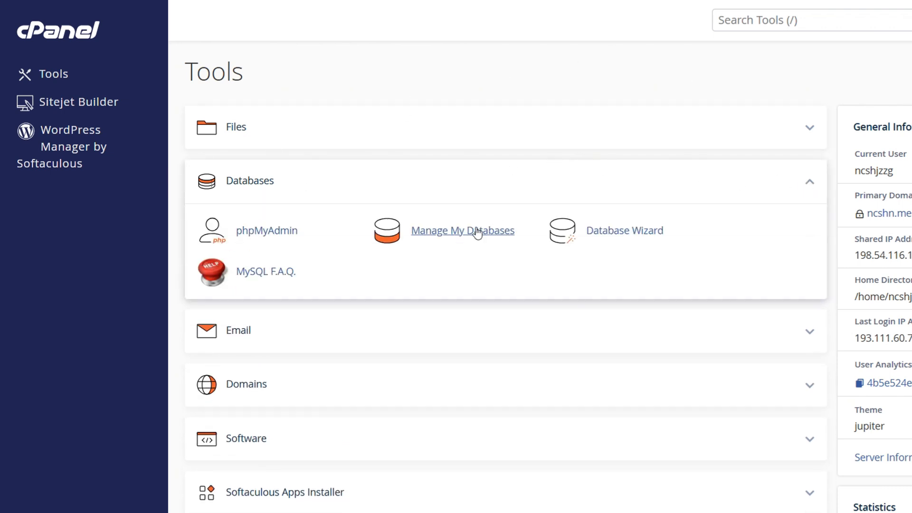
{"action": "left_click", "coordinate": [447, 232]}
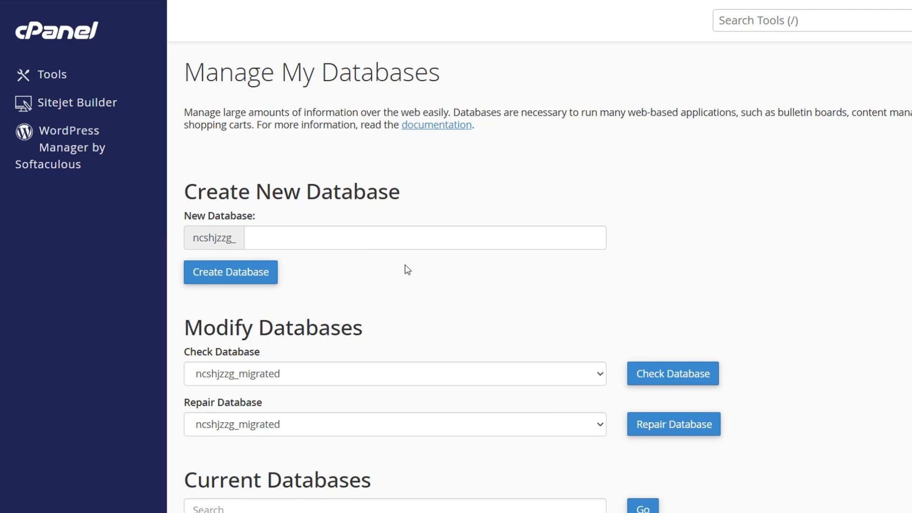
{"action": "left_click", "coordinate": [383, 242]}
{"action": "type", "text": "wpdemo"}
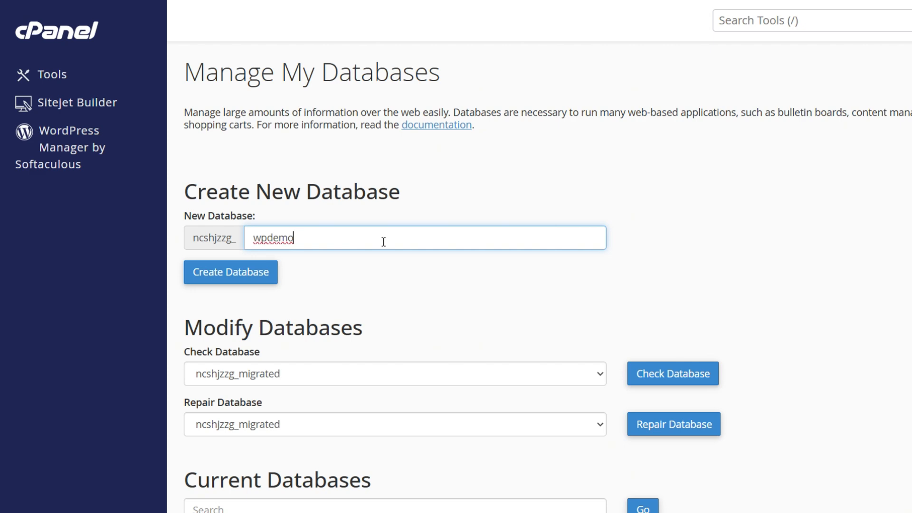
{"action": "left_click", "coordinate": [222, 280]}
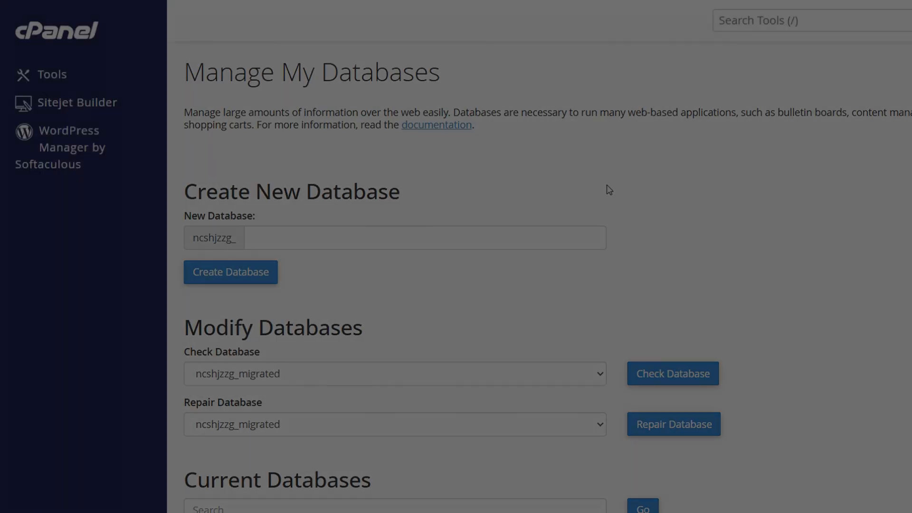
- Run a check on the ncshjzzg_migrated database and return to the database management page
{"action": "scroll", "coordinate": [630, 177], "scroll_direction": "down", "scroll_amount": 3}
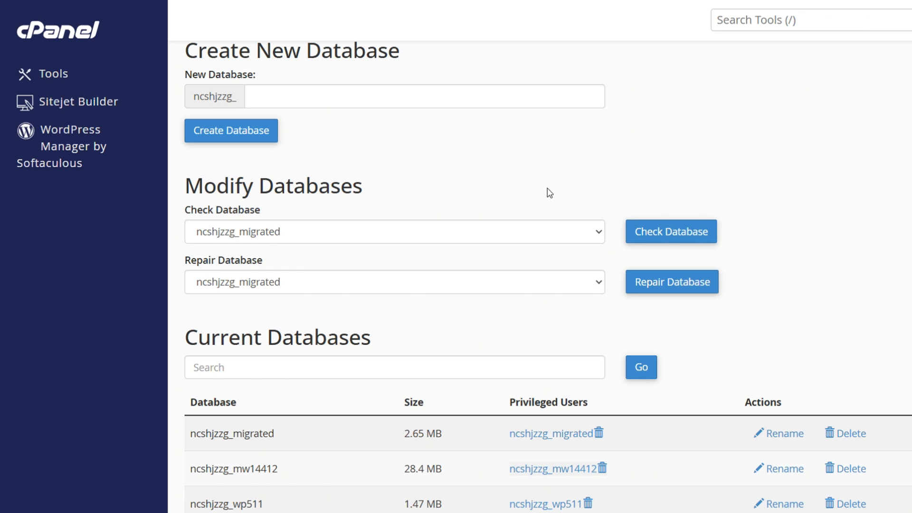
{"action": "left_click", "coordinate": [598, 232]}
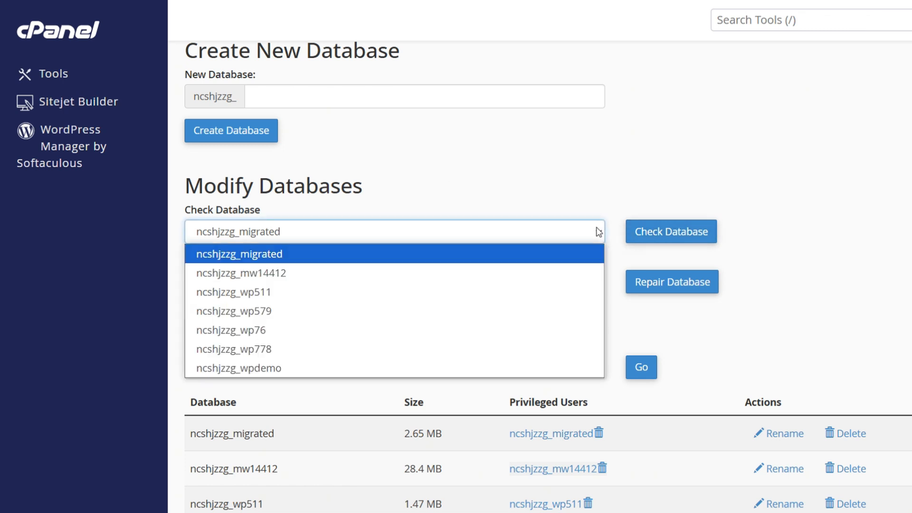
{"action": "left_click", "coordinate": [597, 230]}
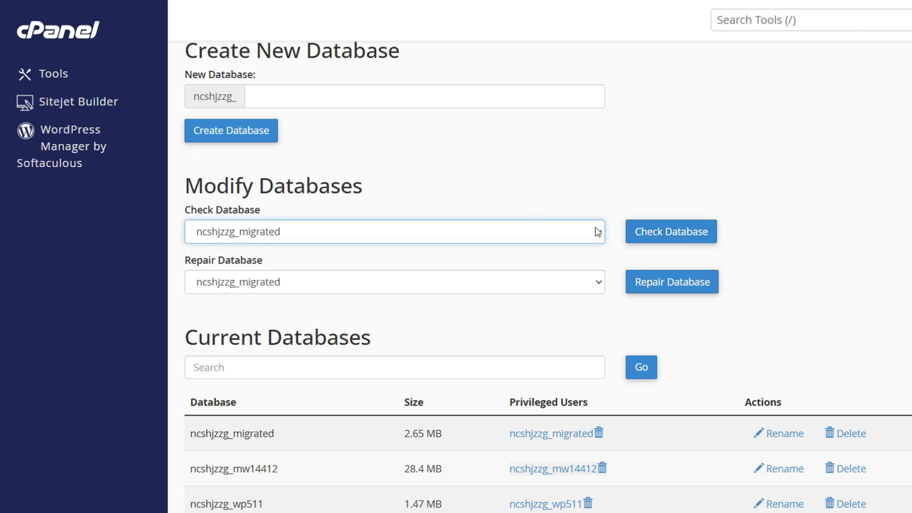
{"action": "left_click", "coordinate": [689, 234]}
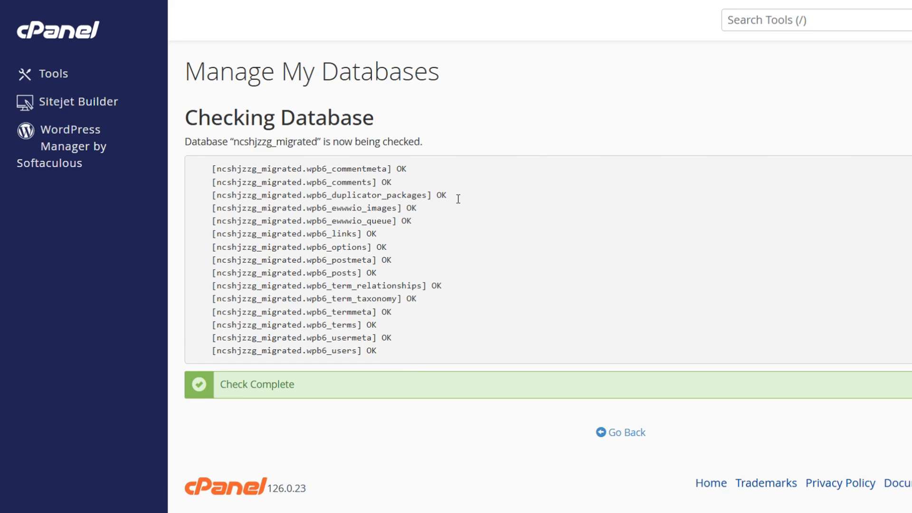
{"action": "left_click", "coordinate": [623, 432]}
- Run a repair on the ncshjzzg_migrated database and return to the database management page
{"action": "scroll", "coordinate": [716, 190], "scroll_direction": "down", "scroll_amount": 4}
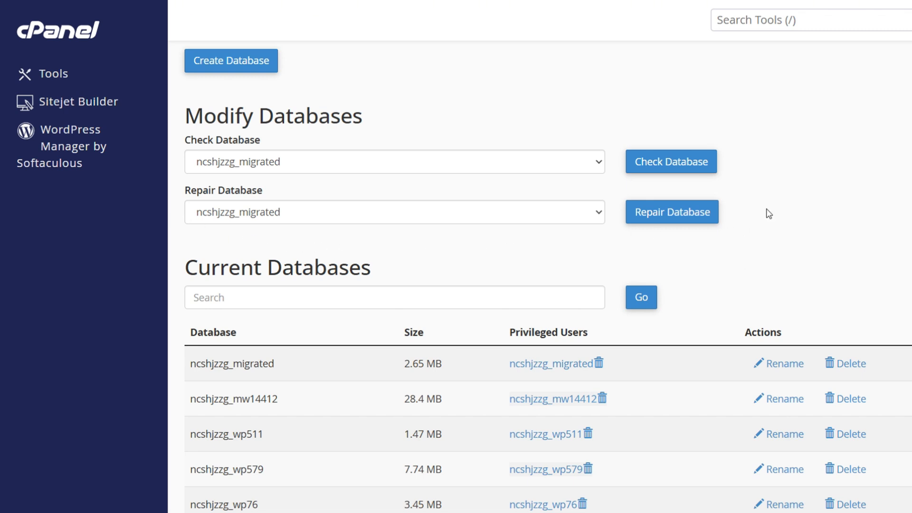
{"action": "left_click", "coordinate": [409, 217]}
{"action": "left_click", "coordinate": [419, 215]}
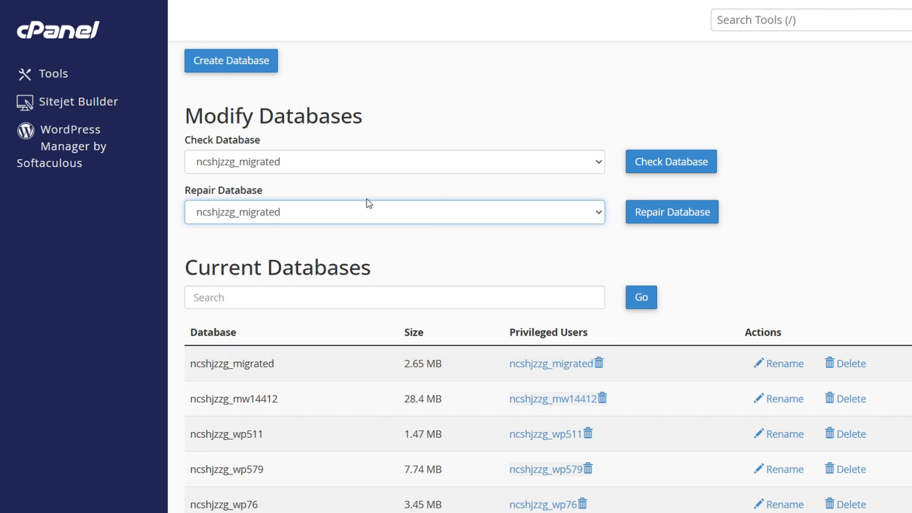
{"action": "left_click", "coordinate": [667, 213]}
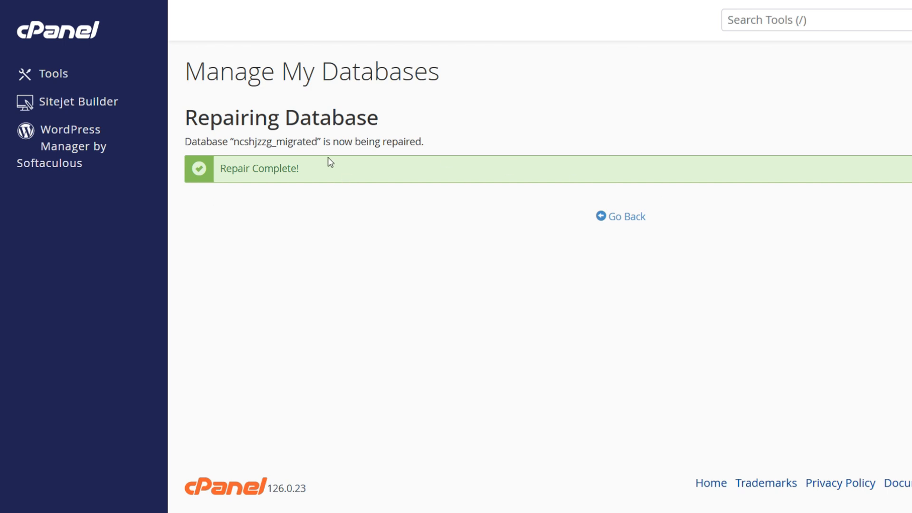
{"action": "left_click", "coordinate": [618, 219]}
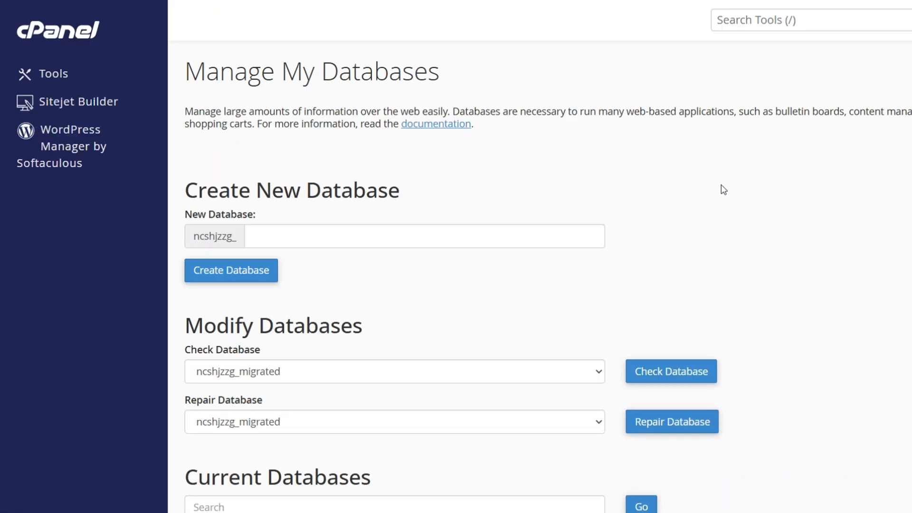
- Rename the wpdemo database in the current databases list, using wp55 as the new name suffix
{"action": "scroll", "coordinate": [723, 189], "scroll_direction": "down", "scroll_amount": 7}
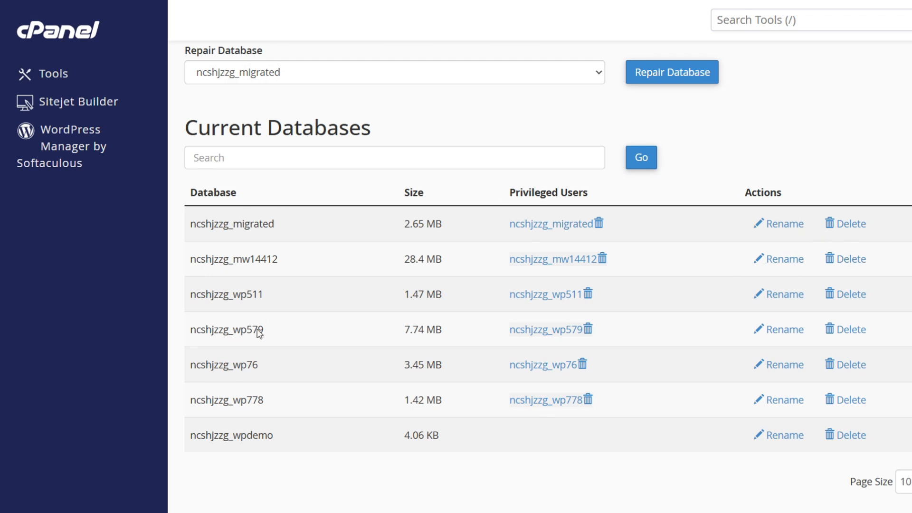
{"action": "scroll", "coordinate": [286, 389], "scroll_direction": "down", "scroll_amount": 1}
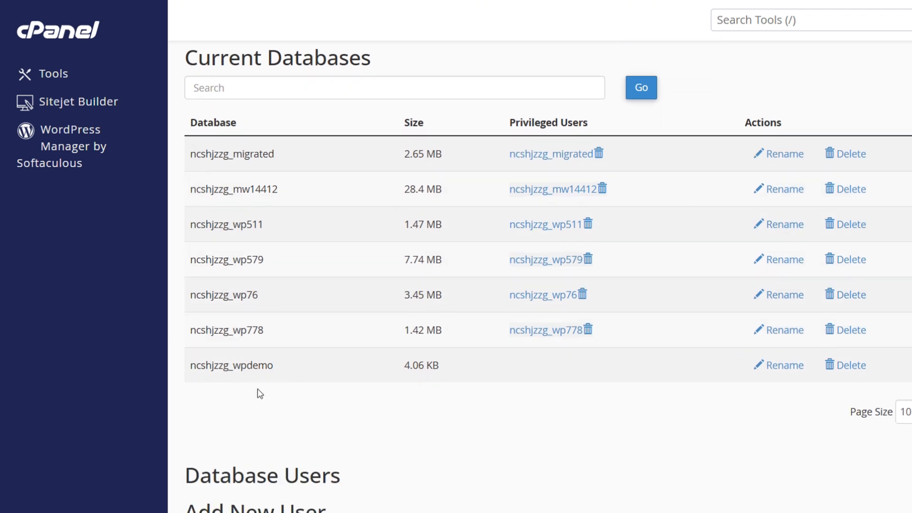
{"action": "left_click", "coordinate": [784, 366]}
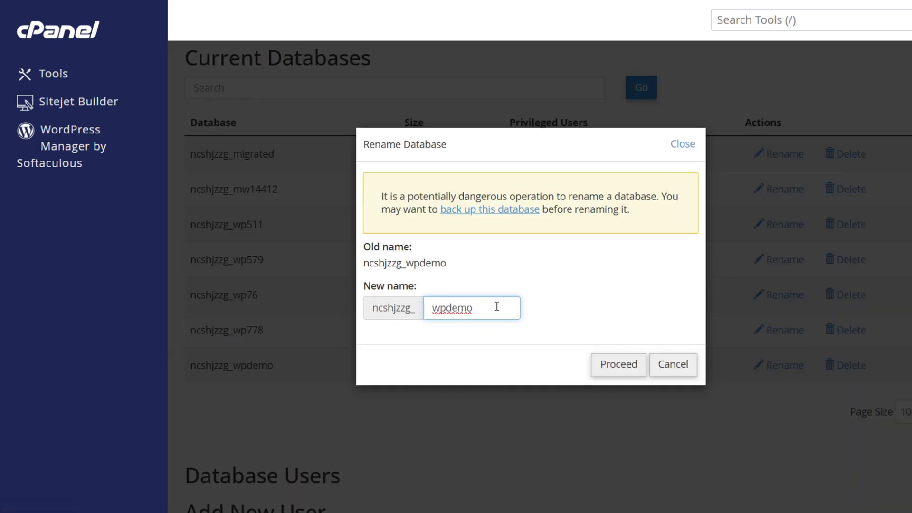
{"action": "key", "text": "BackSpace"}
{"action": "key", "text": "BackSpace"}
{"action": "key", "text": "BackSpace"}
{"action": "key", "text": "BackSpace"}
{"action": "type", "text": "stage"}
{"action": "key", "text": "BackSpace"}
{"action": "key", "text": "BackSpace"}
{"action": "key", "text": "BackSpace"}
{"action": "key", "text": "ctrl+a"}
{"action": "type", "text": "wp55"}
{"action": "left_click", "coordinate": [627, 372]}
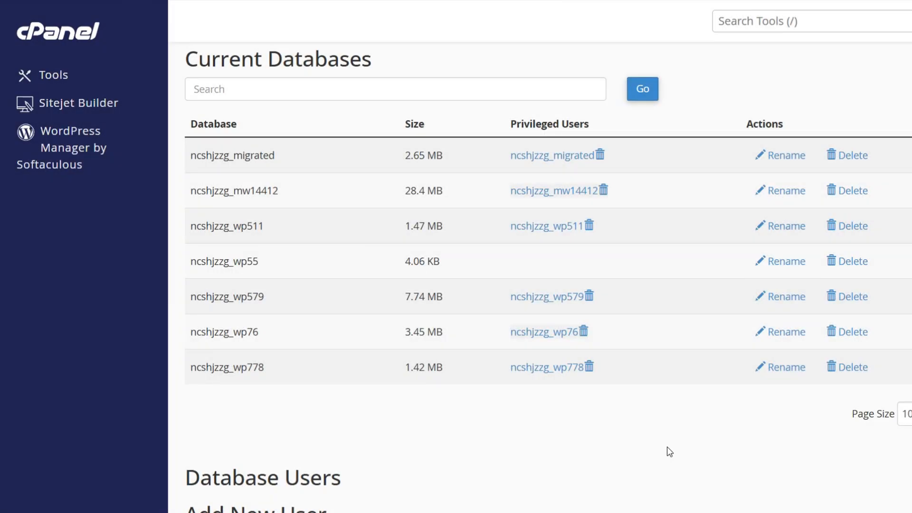
- Create a database user with the name suffix siteuser, filling both password fields with a generated password, and return to database management
{"action": "scroll", "coordinate": [664, 442], "scroll_direction": "down", "scroll_amount": 5}
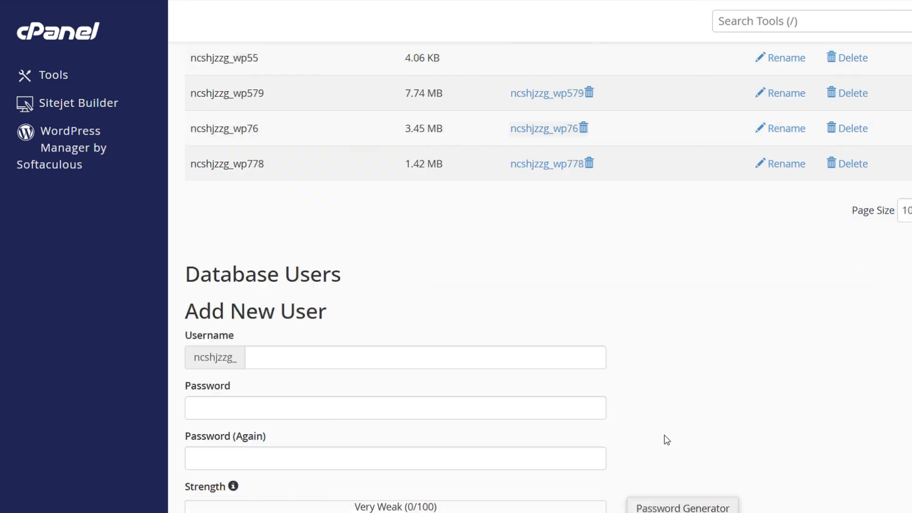
{"action": "scroll", "coordinate": [651, 386], "scroll_direction": "down", "scroll_amount": 1}
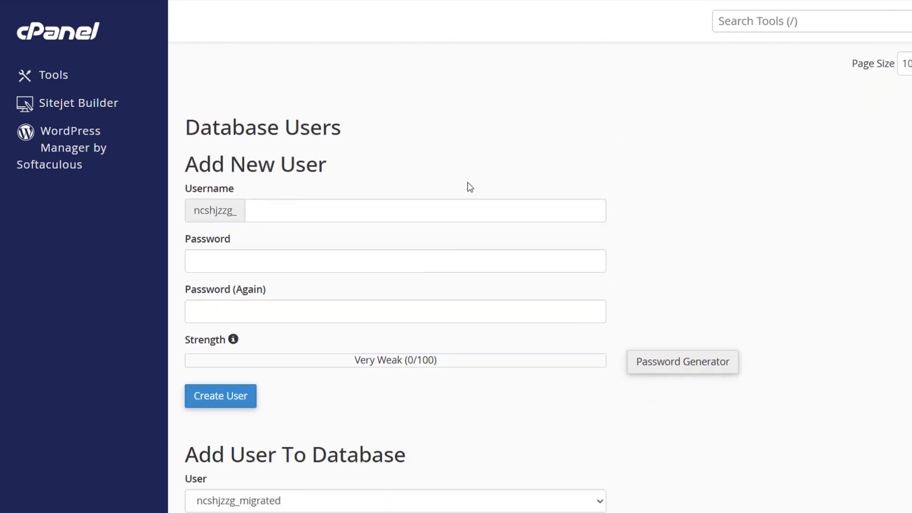
{"action": "left_click", "coordinate": [301, 211]}
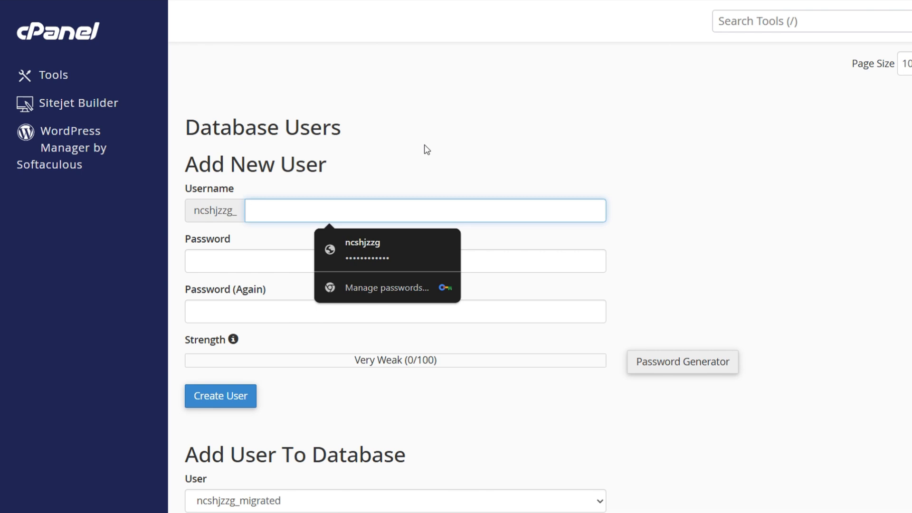
{"action": "type", "text": "siteuser"}
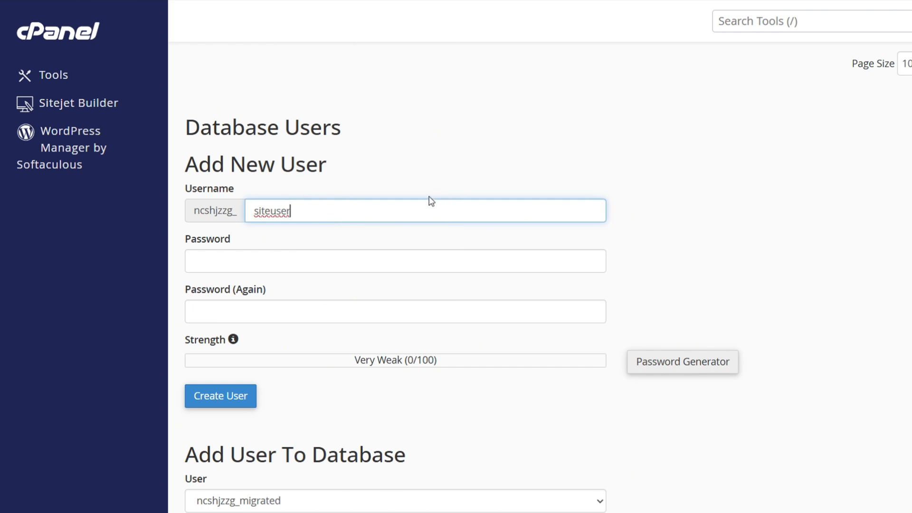
{"action": "left_click", "coordinate": [490, 261]}
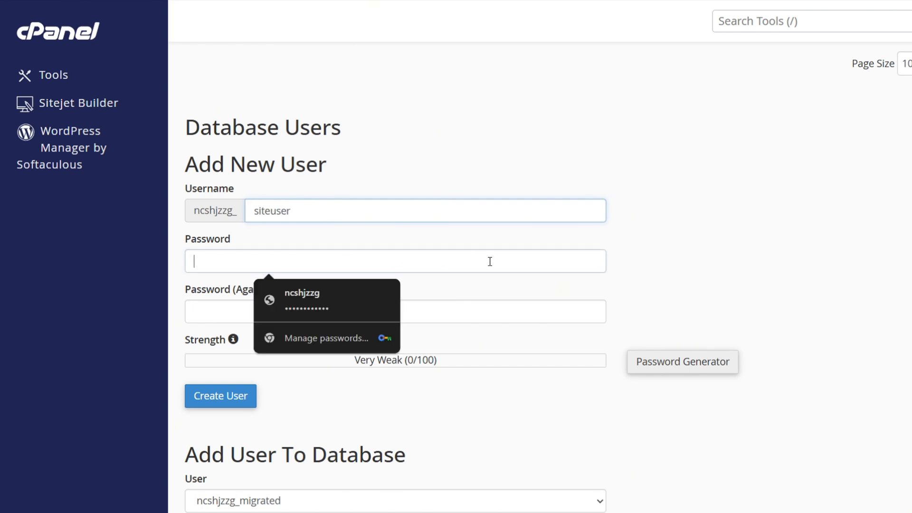
{"action": "left_click", "coordinate": [675, 366]}
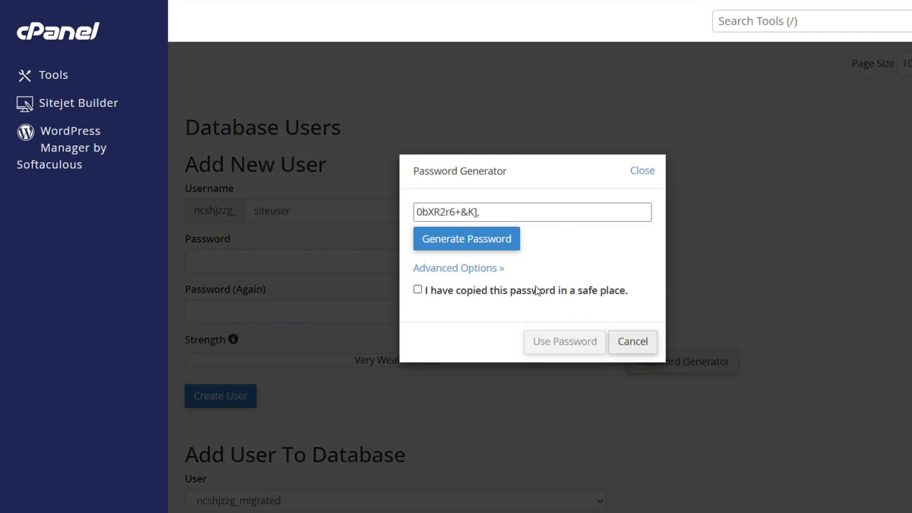
{"action": "left_click_drag", "start_coordinate": [502, 209], "coordinate": [392, 214]}
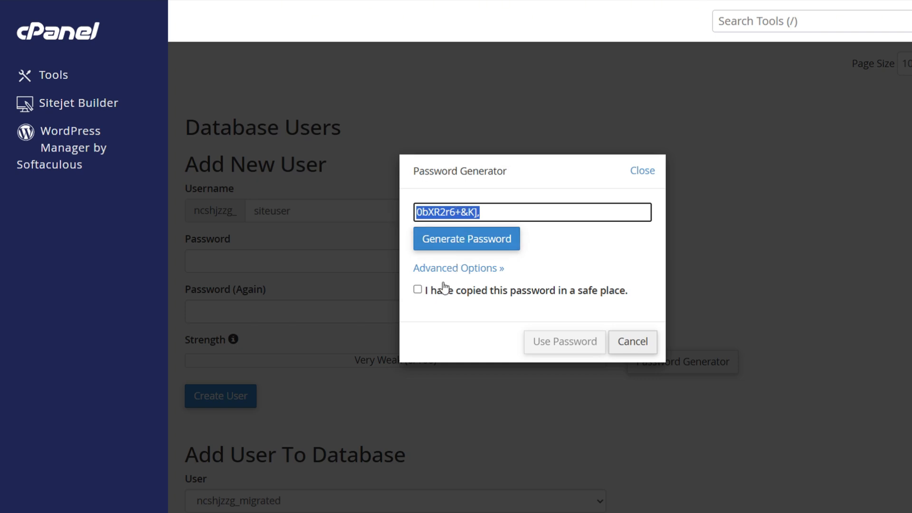
{"action": "left_click", "coordinate": [417, 292]}
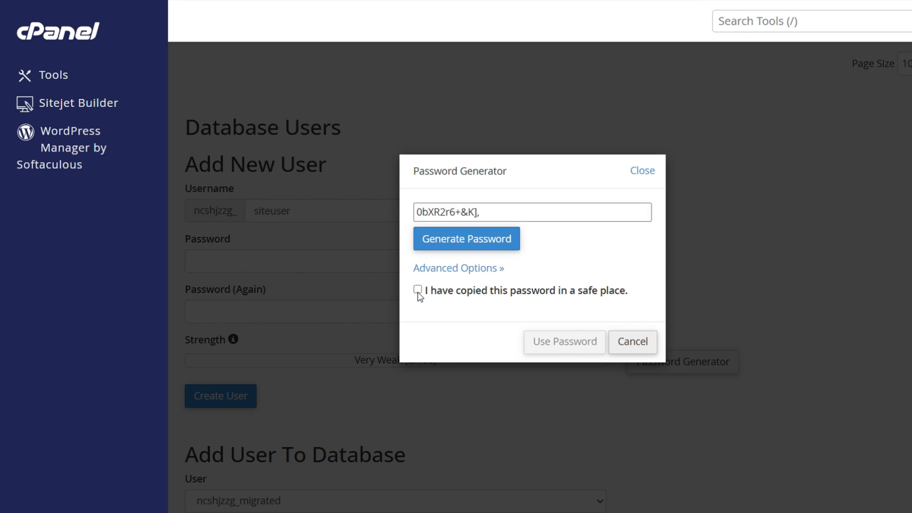
{"action": "left_click", "coordinate": [570, 344]}
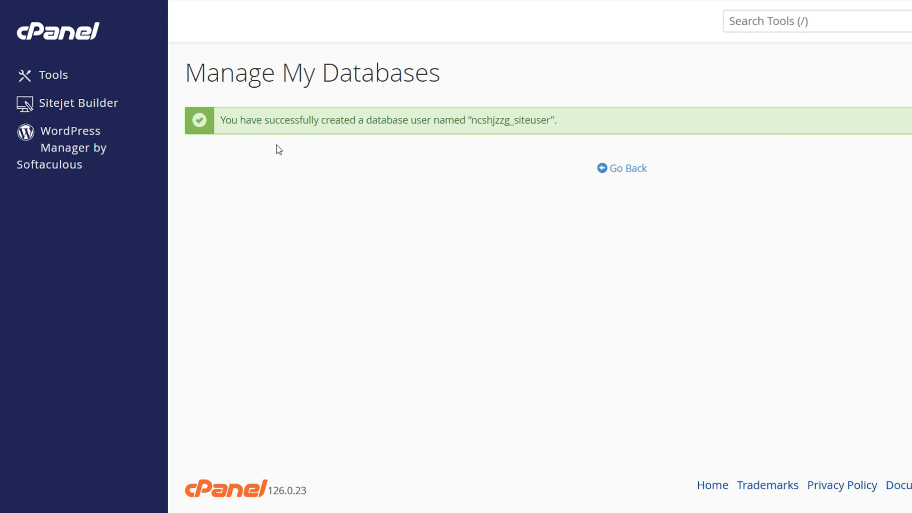
{"action": "left_click", "coordinate": [636, 171]}
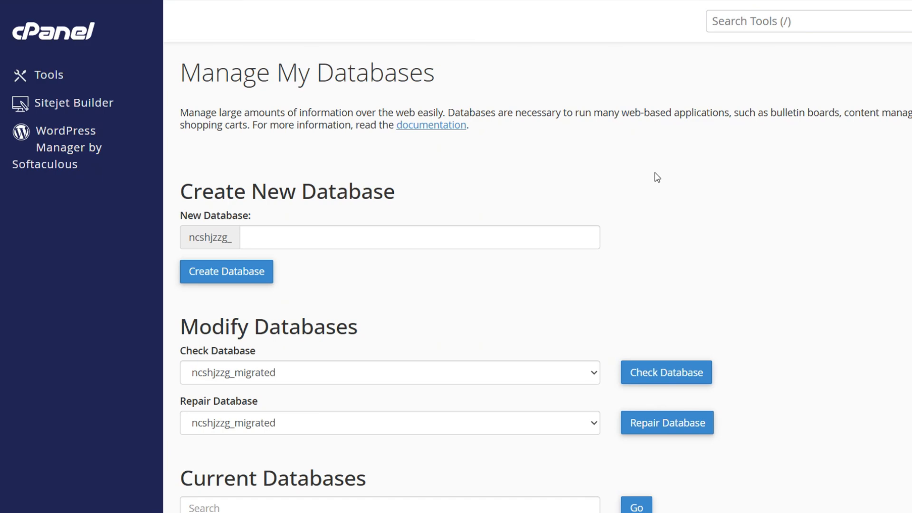
- Change the siteuser database user's password to a newly generated one and acknowledge the change
{"action": "scroll", "coordinate": [657, 177], "scroll_direction": "down", "scroll_amount": 20}
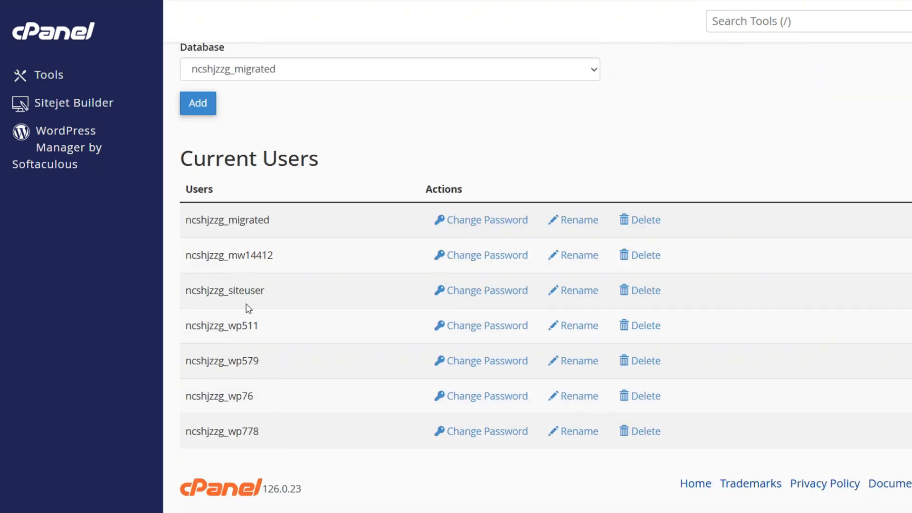
{"action": "left_click", "coordinate": [479, 295]}
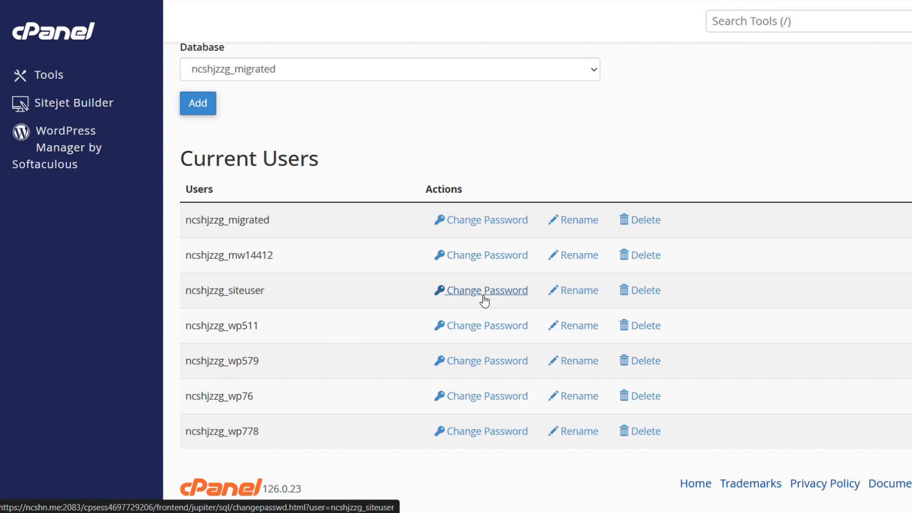
{"action": "left_click", "coordinate": [683, 311]}
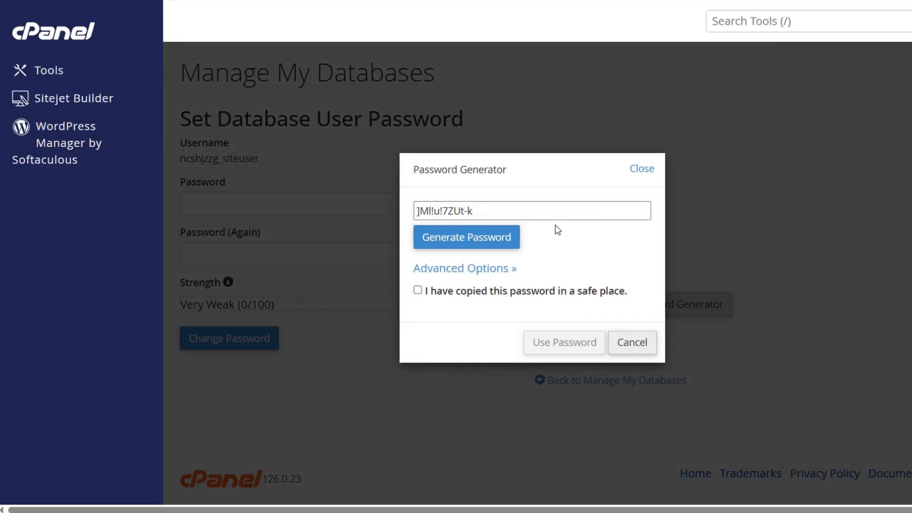
{"action": "left_click", "coordinate": [417, 289]}
{"action": "left_click", "coordinate": [546, 345]}
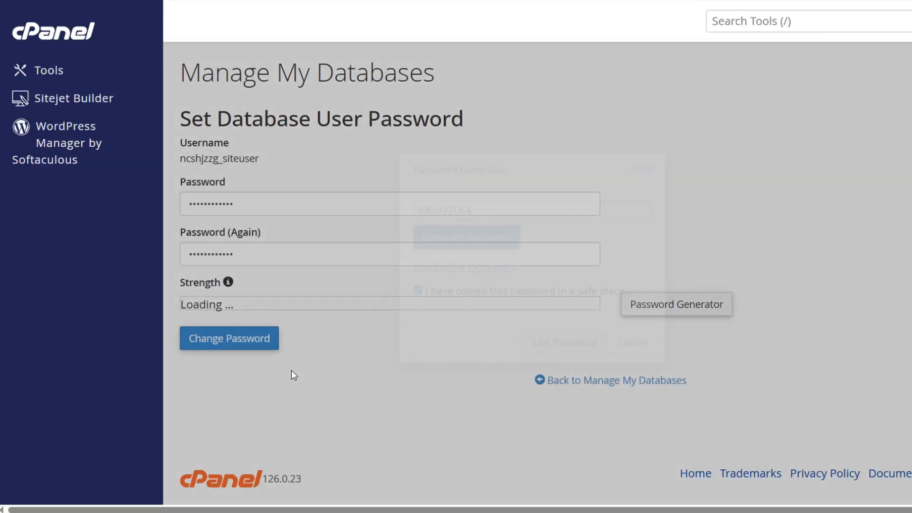
{"action": "left_click", "coordinate": [233, 341]}
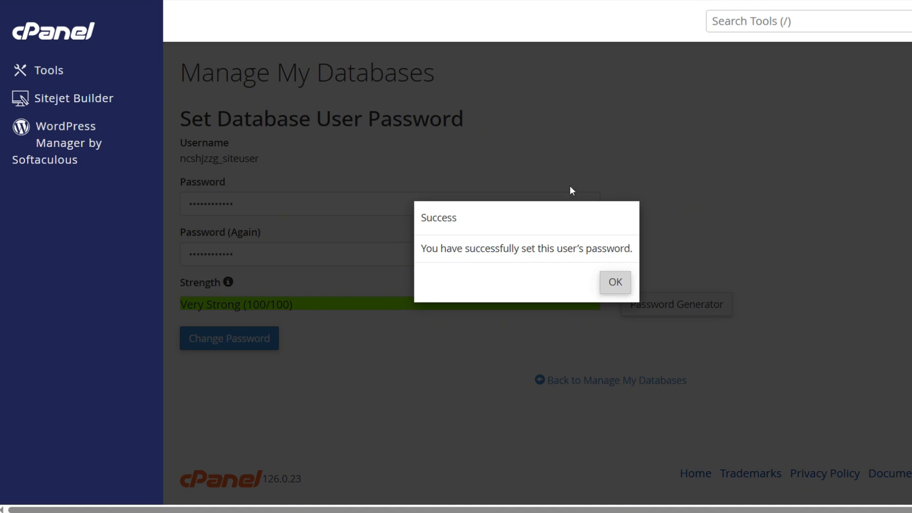
{"action": "key", "text": "Return"}
- Rename the siteuser database user, using wpuser as the new name suffix
{"action": "scroll", "coordinate": [630, 197], "scroll_direction": "down", "scroll_amount": 15}
{"action": "scroll", "coordinate": [627, 204], "scroll_direction": "down", "scroll_amount": 2}
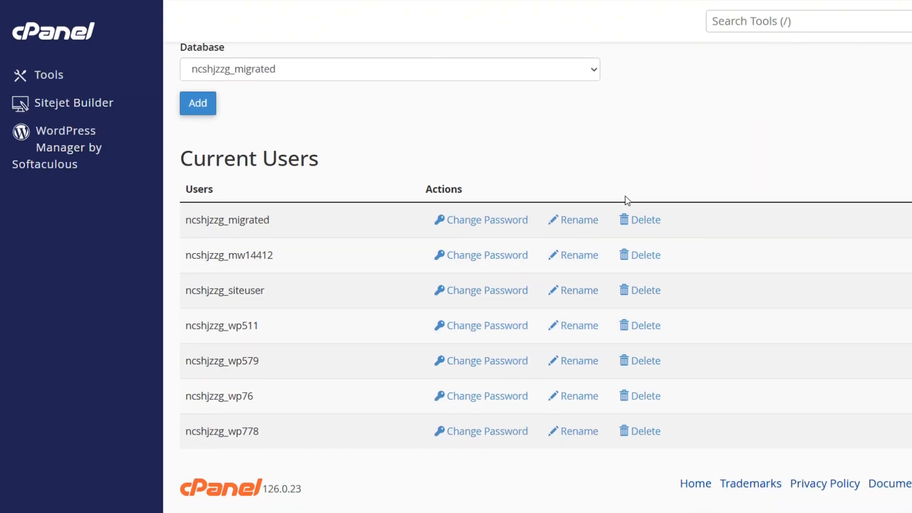
{"action": "left_click", "coordinate": [576, 291]}
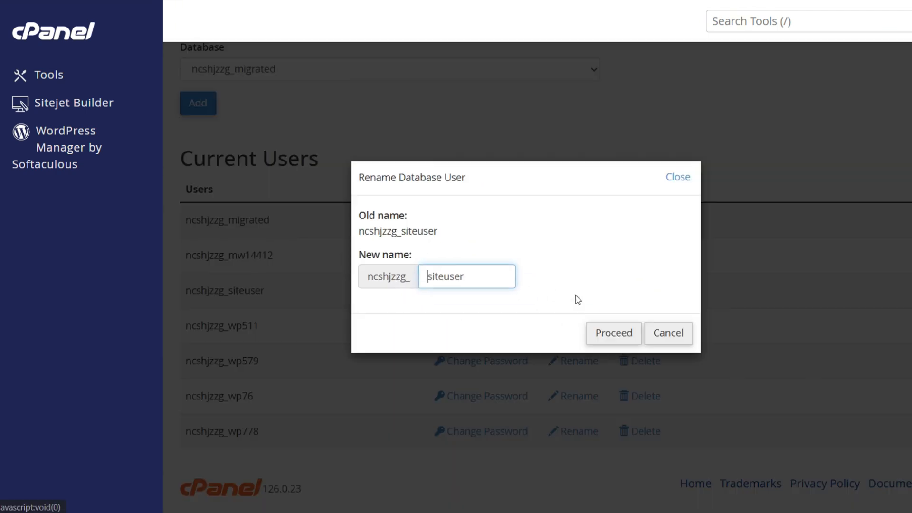
{"action": "key", "text": "Home"}
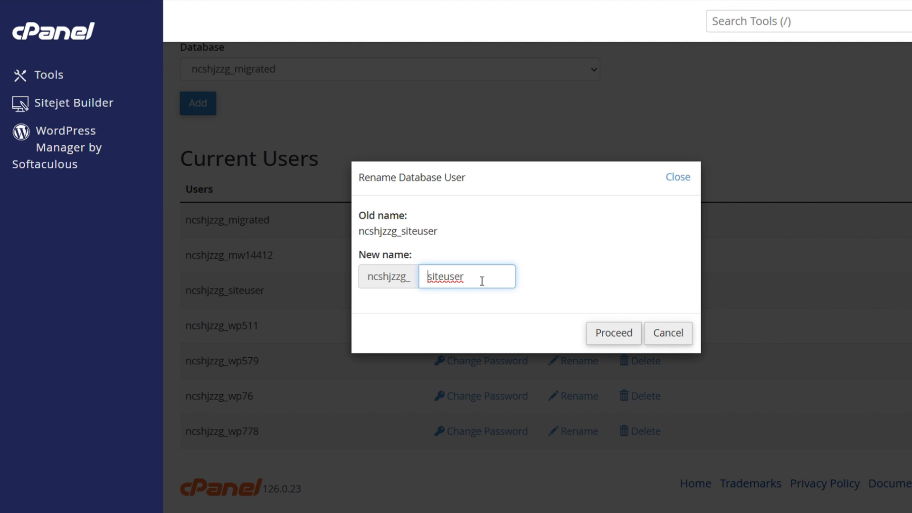
{"action": "key", "text": "Delete"}
{"action": "key", "text": "Delete"}
{"action": "key", "text": "Delete"}
{"action": "key", "text": "Delete"}
{"action": "type", "text": "wp"}
{"action": "left_click", "coordinate": [605, 335]}
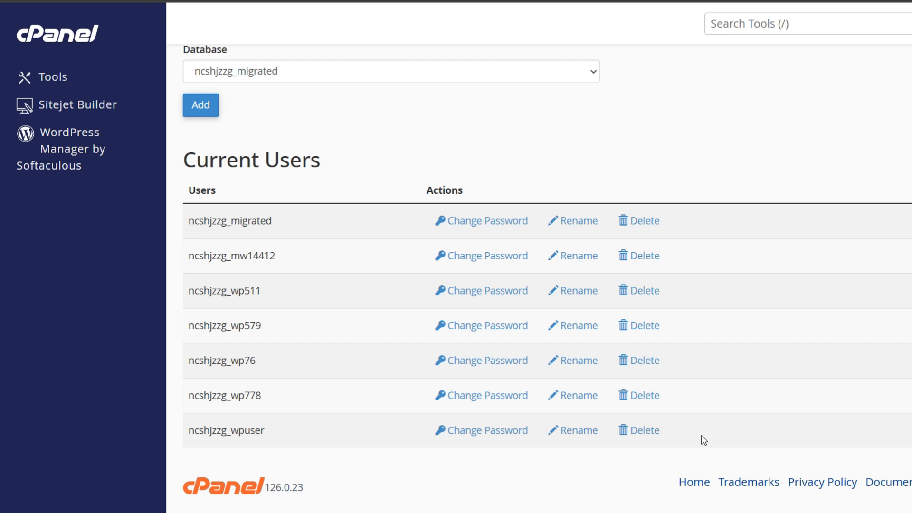
- Add the wpuser database user to the wp55 database, opening its user privileges
{"action": "scroll", "coordinate": [686, 422], "scroll_direction": "up", "scroll_amount": 7}
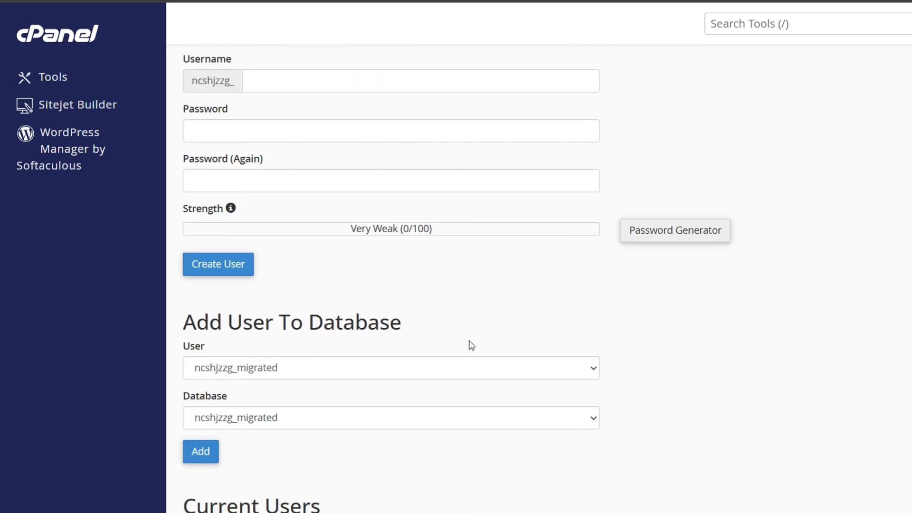
{"action": "scroll", "coordinate": [370, 298], "scroll_direction": "down", "scroll_amount": 2}
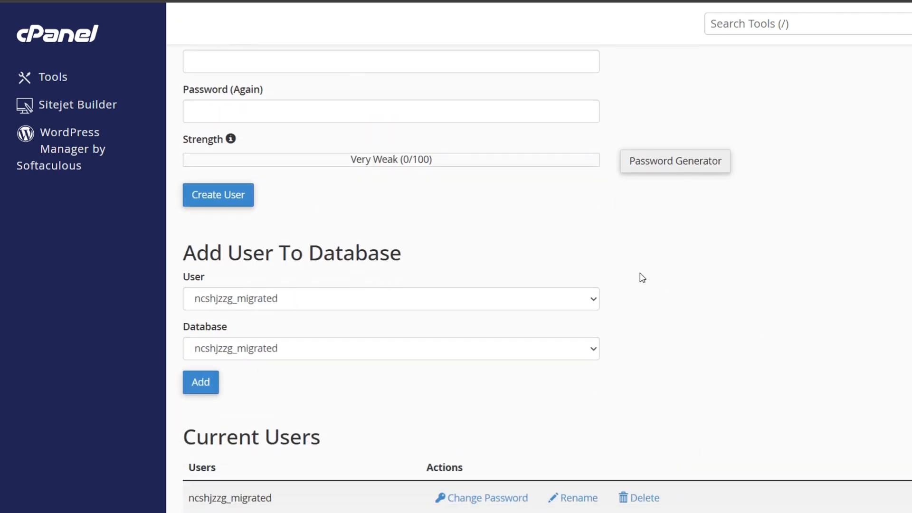
{"action": "left_click", "coordinate": [594, 299]}
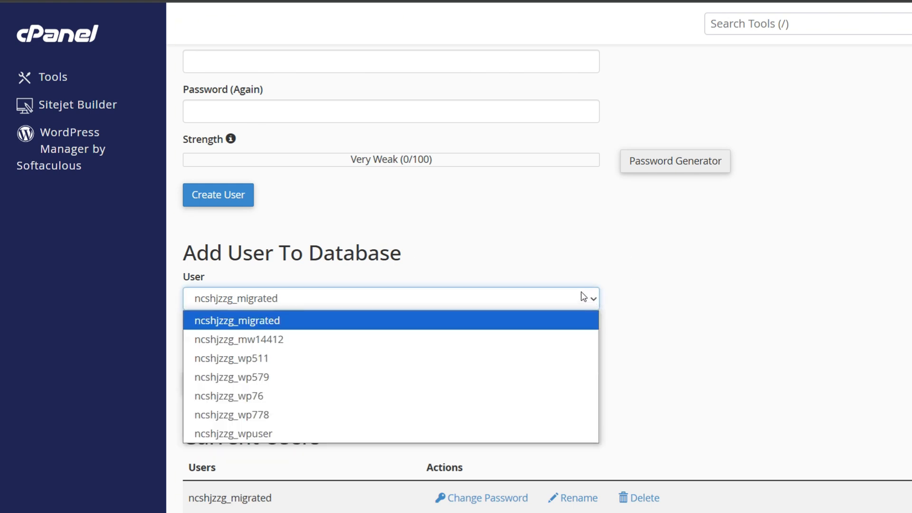
{"action": "left_click", "coordinate": [306, 433]}
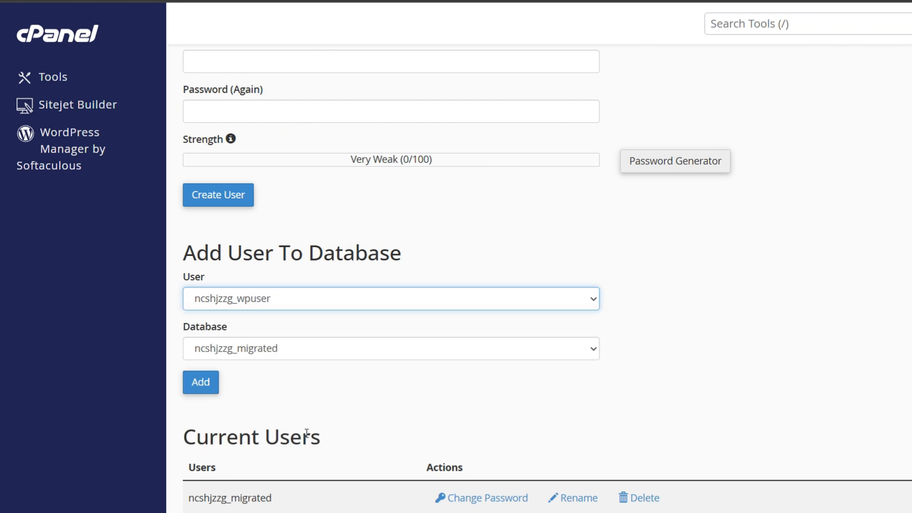
{"action": "left_click", "coordinate": [593, 351]}
{"action": "left_click", "coordinate": [351, 425]}
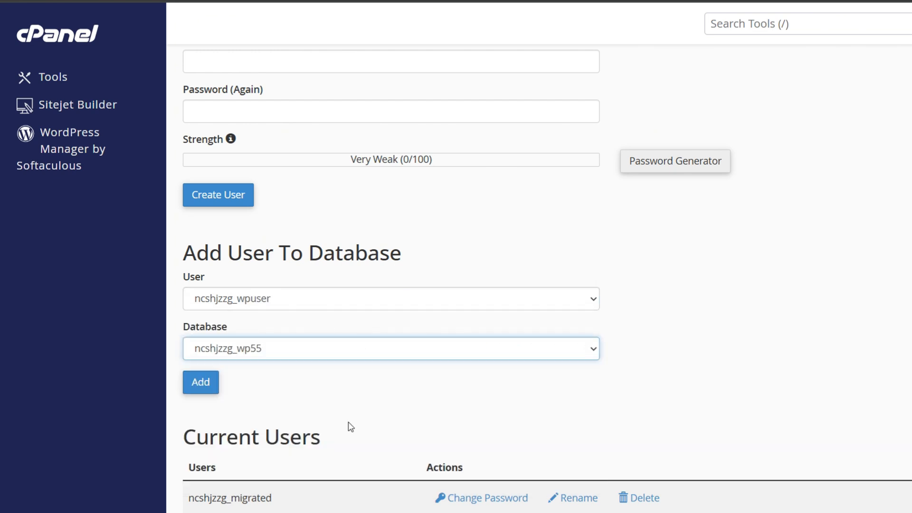
{"action": "left_click", "coordinate": [201, 386]}
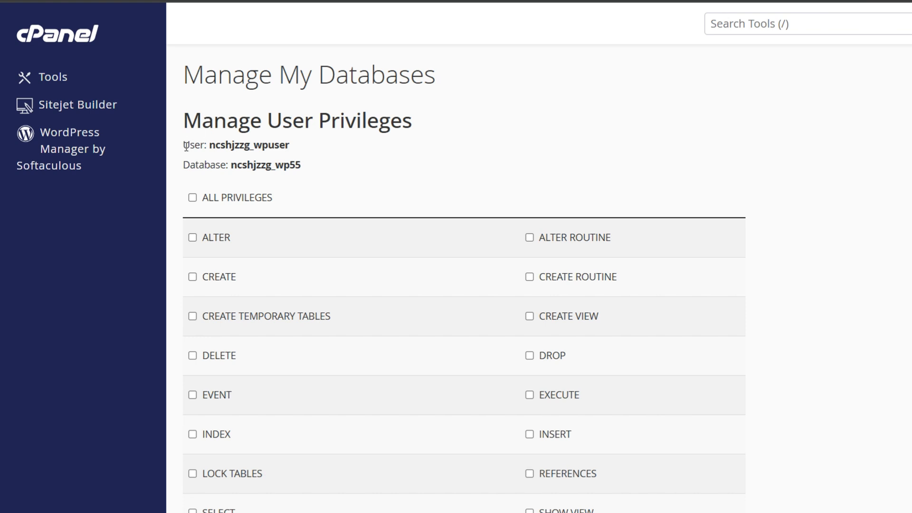
- Grant the wpuser user all privileges on the wp55 database and check its privileged user in the current databases list
{"action": "left_click", "coordinate": [192, 199]}
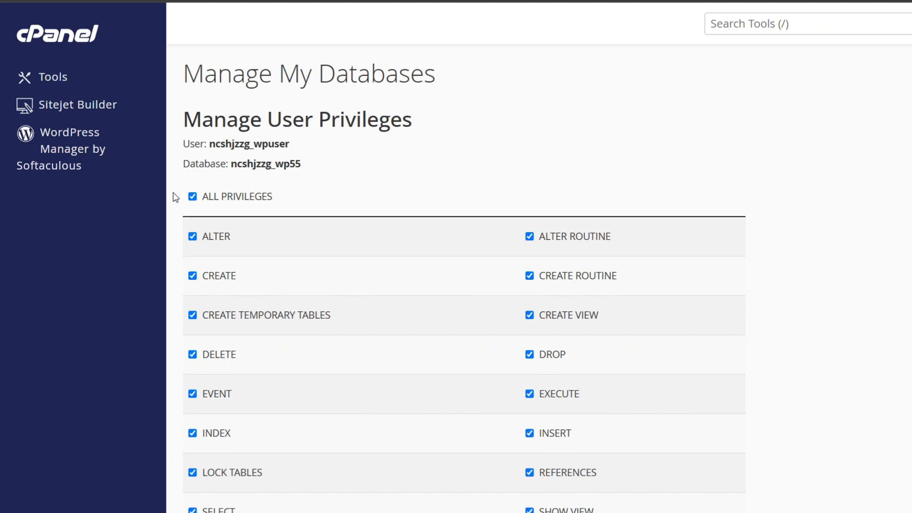
{"action": "scroll", "coordinate": [175, 197], "scroll_direction": "down", "scroll_amount": 3}
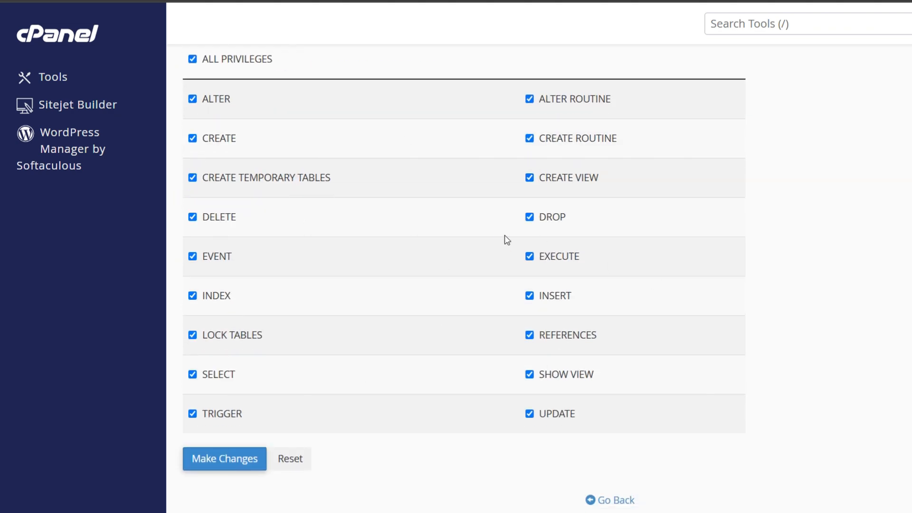
{"action": "left_click", "coordinate": [216, 467]}
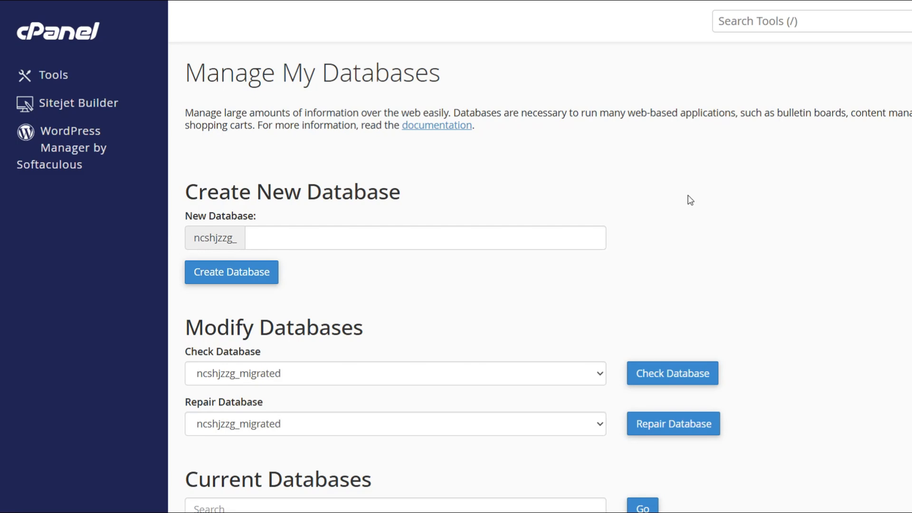
{"action": "scroll", "coordinate": [690, 200], "scroll_direction": "down", "scroll_amount": 10}
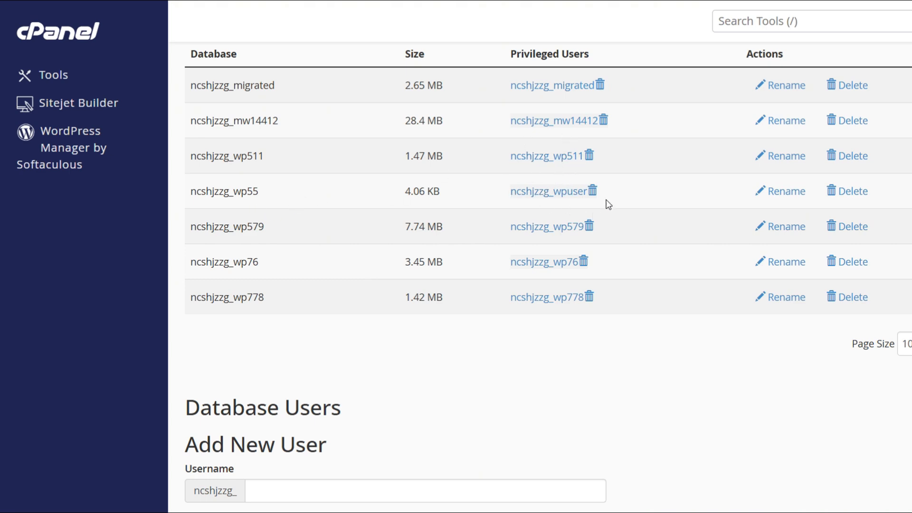
{"action": "scroll", "coordinate": [639, 200], "scroll_direction": "up", "scroll_amount": 6}
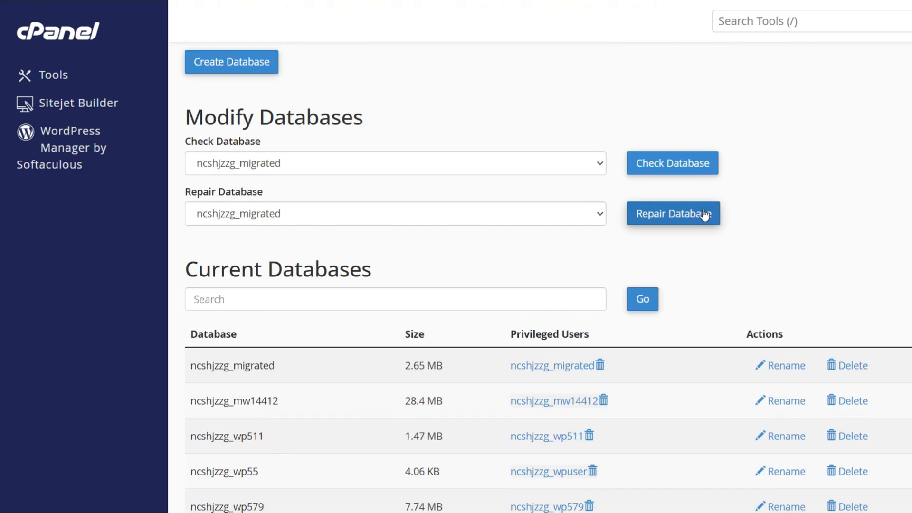
{"action": "scroll", "coordinate": [704, 214], "scroll_direction": "up", "scroll_amount": 4}
- Create a database with the name suffix new using the Database Wizard
{"action": "left_click", "coordinate": [69, 80]}
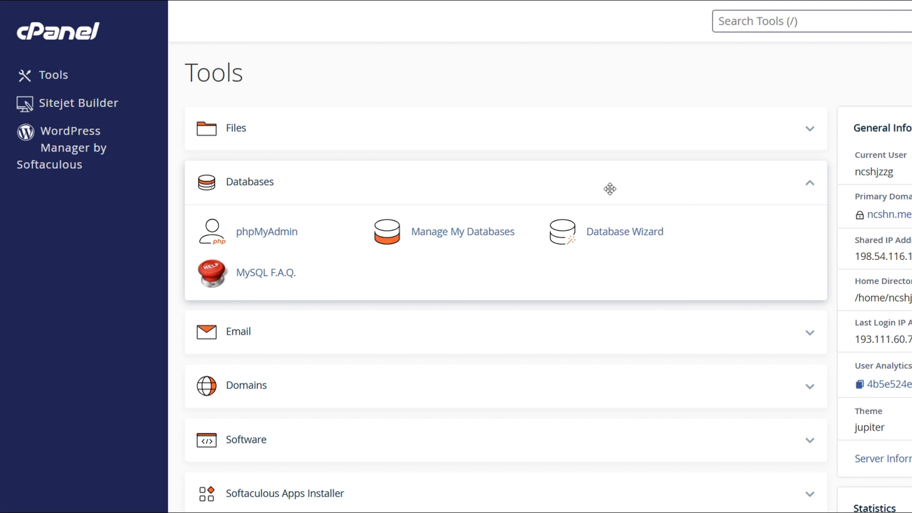
{"action": "left_click", "coordinate": [616, 235]}
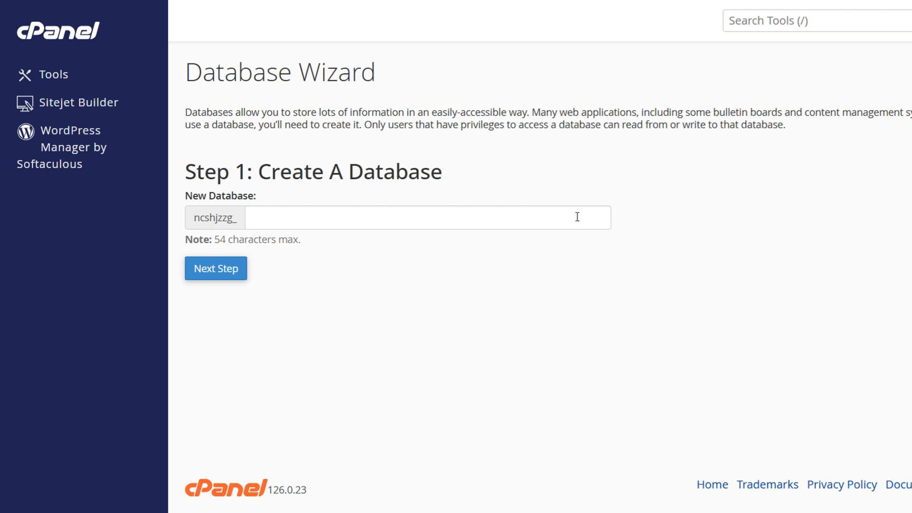
{"action": "left_click", "coordinate": [576, 217]}
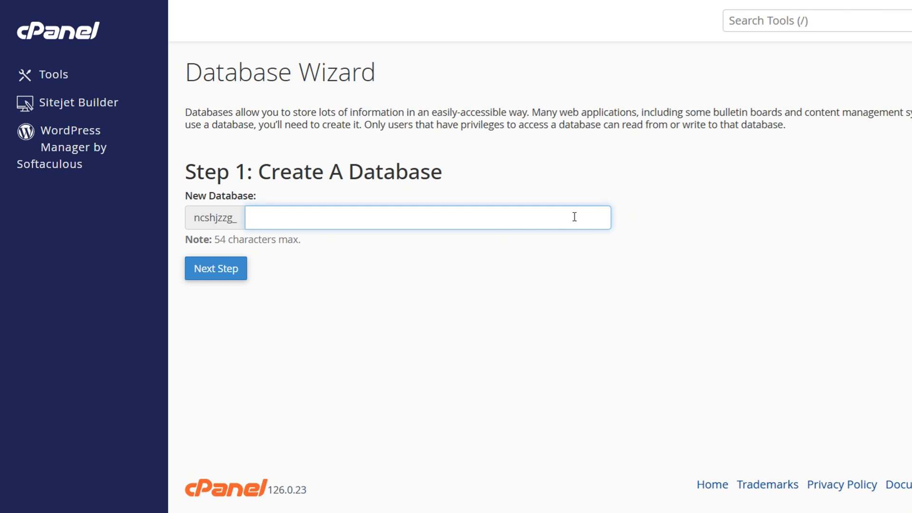
{"action": "type", "text": "new"}
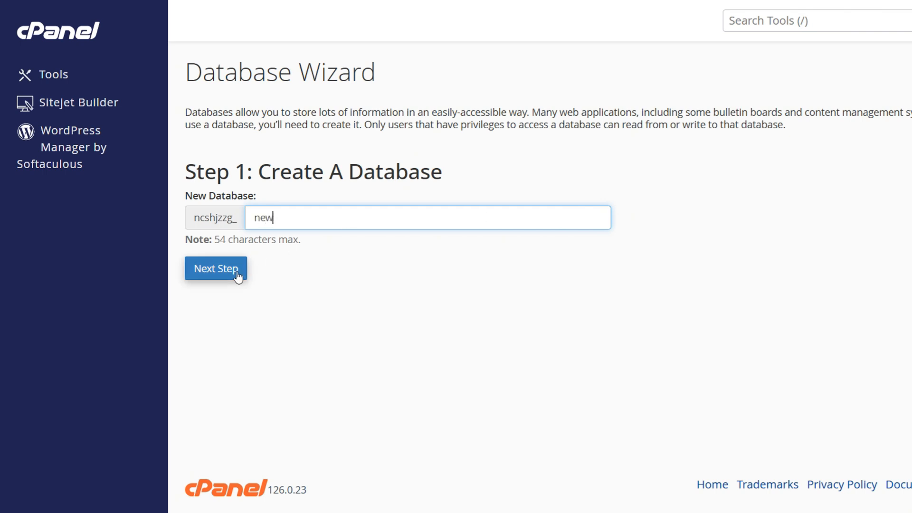
{"action": "left_click", "coordinate": [237, 275]}
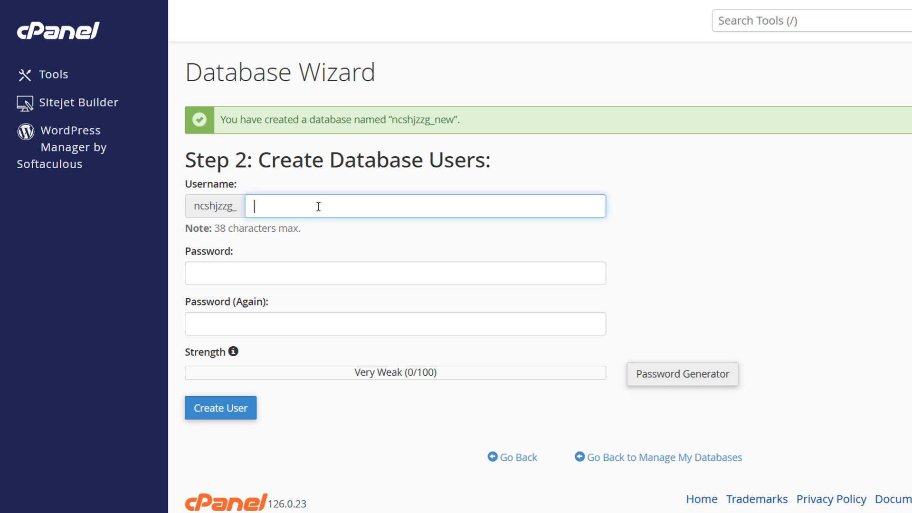
- Create a database user with the name suffix newuser in the wizard, filling both password fields with a generated password
{"action": "type", "text": "newuser"}
{"action": "left_click", "coordinate": [659, 380]}
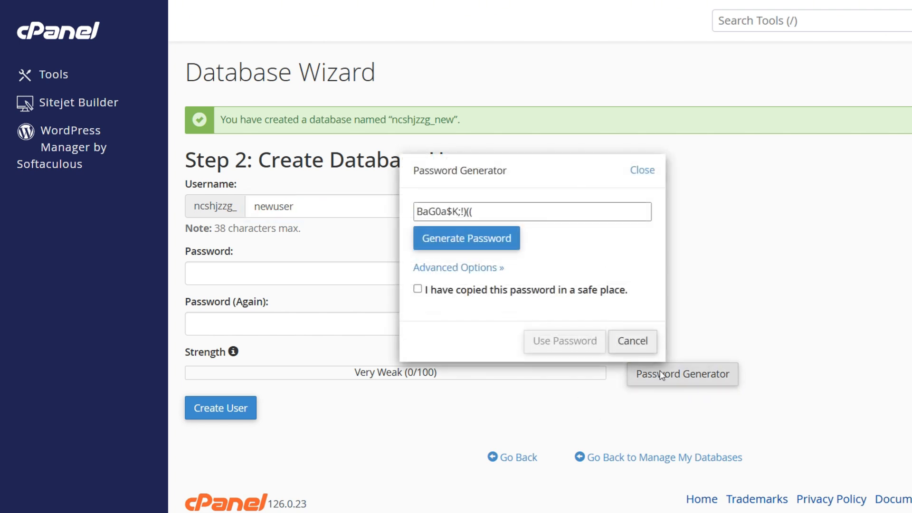
{"action": "left_click_drag", "start_coordinate": [475, 212], "coordinate": [404, 218]}
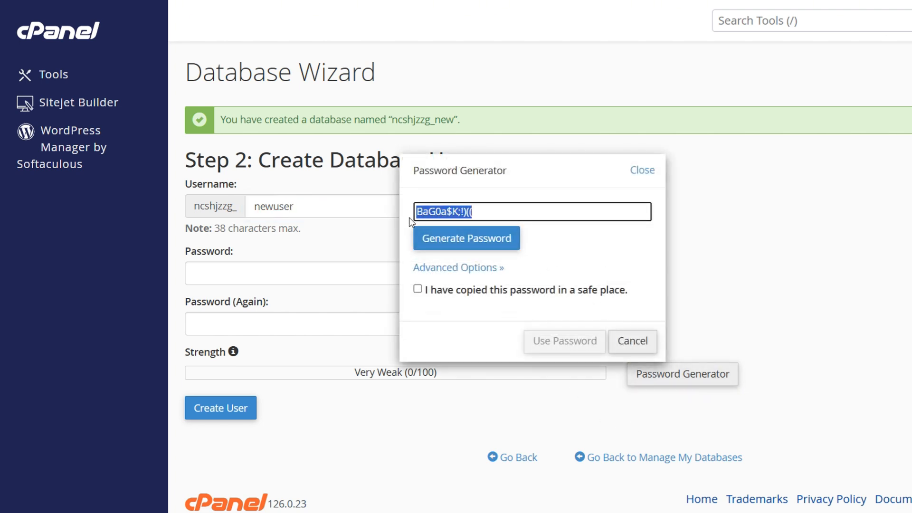
{"action": "left_click", "coordinate": [445, 294]}
{"action": "left_click", "coordinate": [564, 346]}
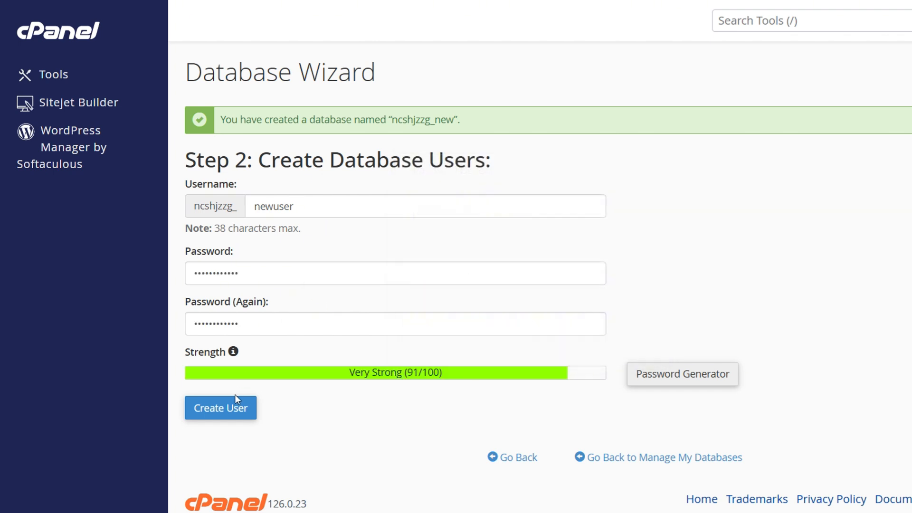
{"action": "left_click", "coordinate": [233, 416]}
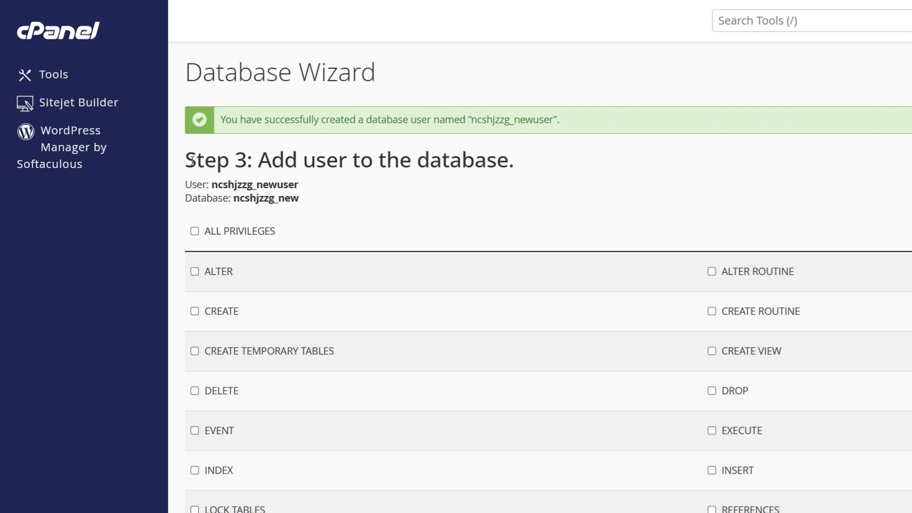
- Grant the newuser user all privileges on the new database and apply the changes to finish the wizard
{"action": "scroll", "coordinate": [179, 177], "scroll_direction": "down", "scroll_amount": 1}
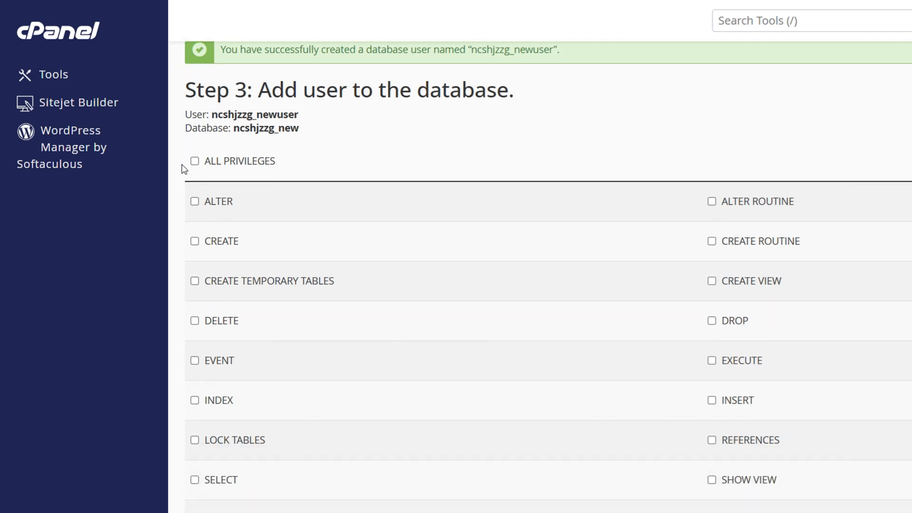
{"action": "left_click", "coordinate": [194, 161]}
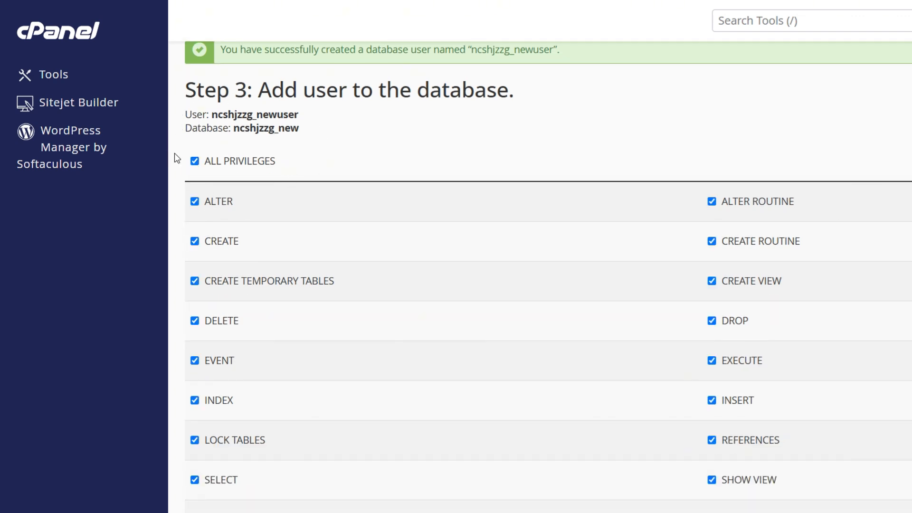
{"action": "scroll", "coordinate": [177, 181], "scroll_direction": "down", "scroll_amount": 1}
{"action": "scroll", "coordinate": [494, 259], "scroll_direction": "down", "scroll_amount": 2}
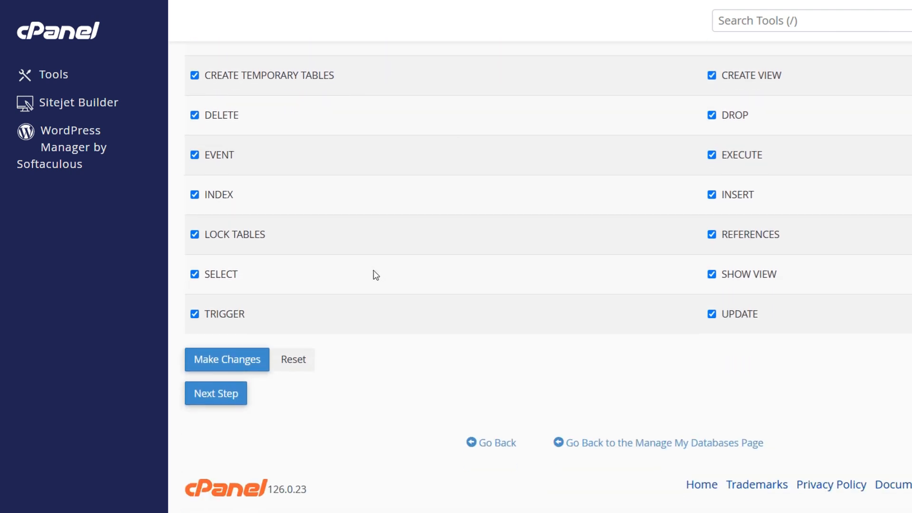
{"action": "left_click", "coordinate": [247, 364]}
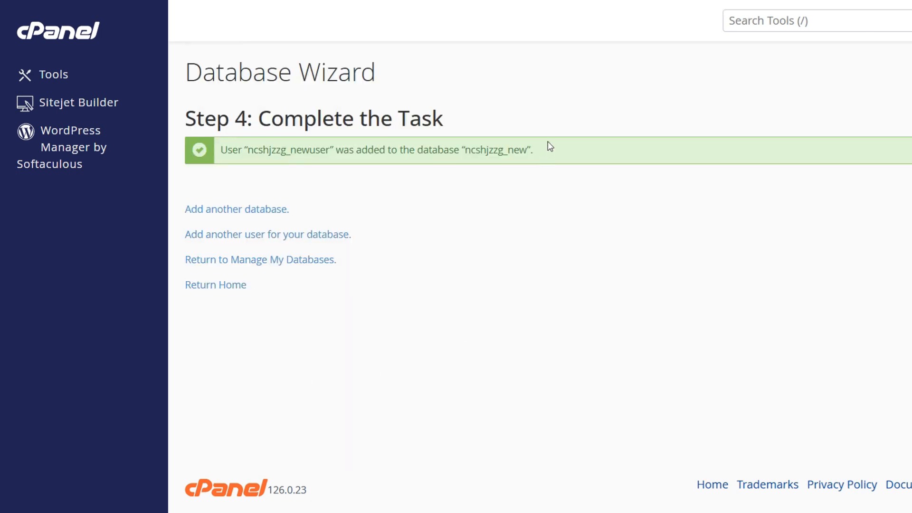